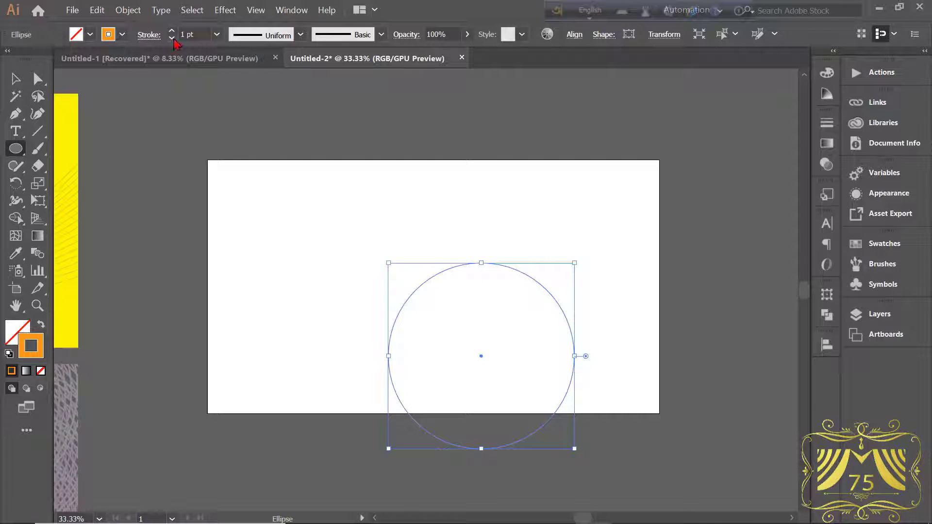
Raise the stroke weight of the orange circle to 9 pt
left_click(171, 30)
left_click(171, 31)
left_click(172, 31)
left_click(171, 30)
left_click(172, 31)
left_click(172, 31)
left_click(171, 30)
left_click(171, 31)
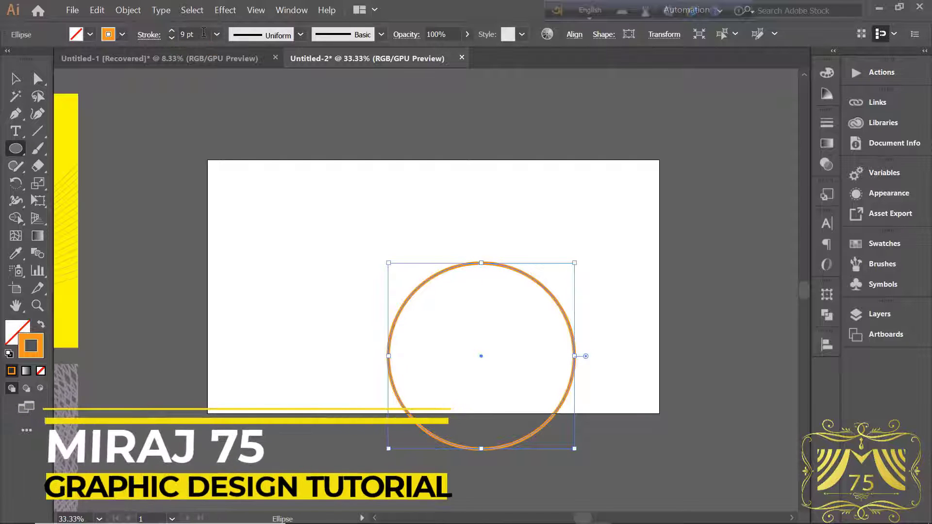
Move the circle to about the middle of the artboard and set its stroke weight to 500 pt
left_click(16, 78)
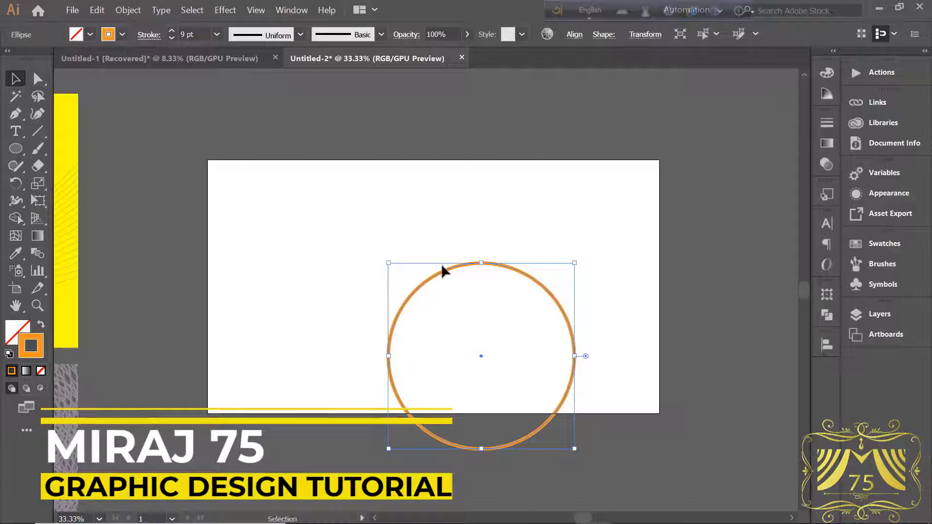
left_click_drag(443, 268, 390, 200)
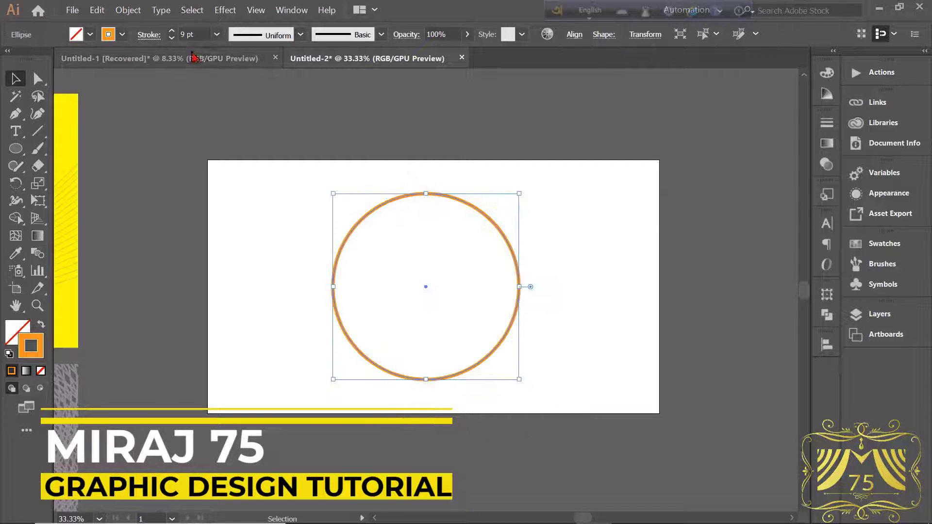
left_click(194, 34)
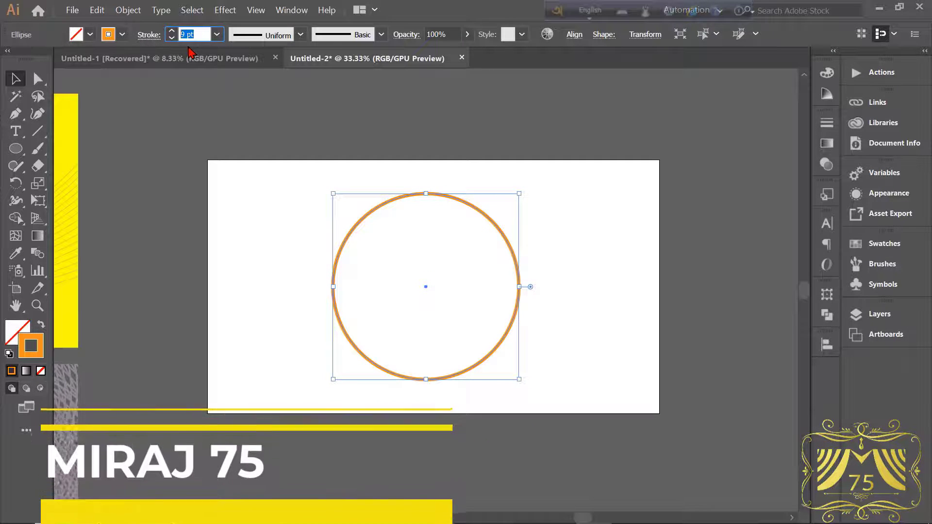
type("500")
key("Return")
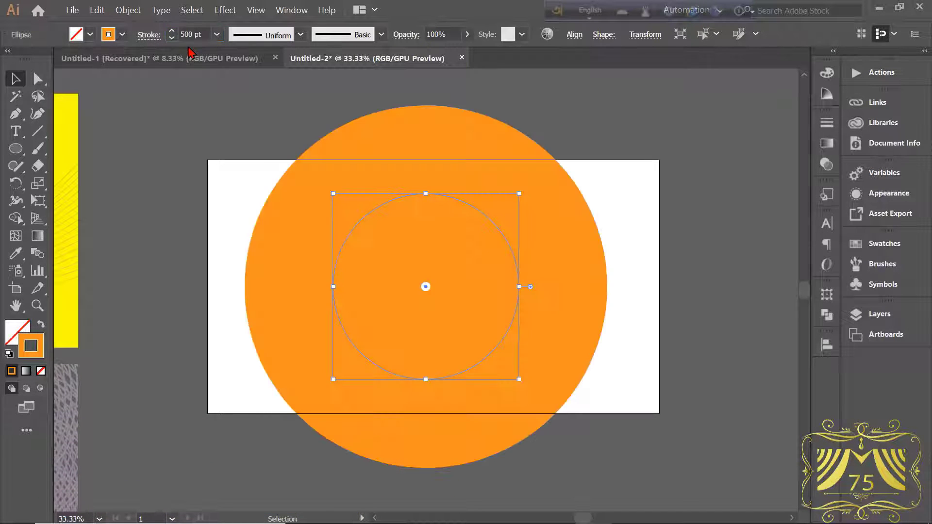
Reselect the circle and turn on the dashed line option for its stroke
left_click(619, 321)
left_click(394, 336)
left_click(827, 126)
left_click(651, 221)
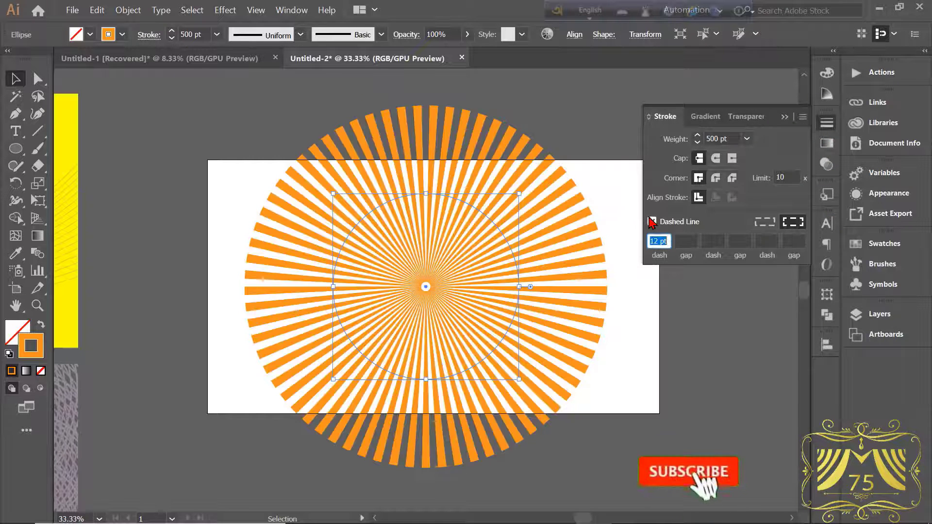
Set the dash length of the circle's stroke to 10 pt
left_click(681, 240)
left_click(663, 241)
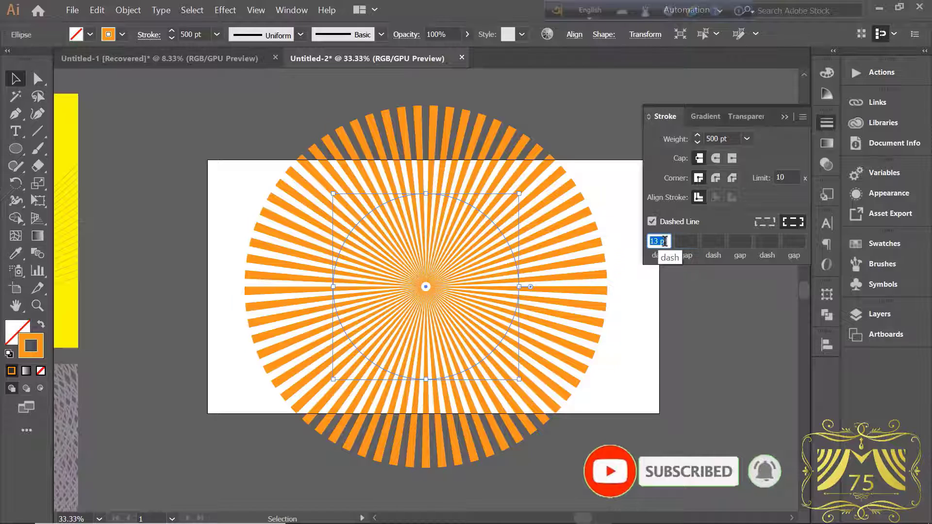
key("Up")
key("Up")
key("Up")
key("Up")
key("Up")
key("Up")
key("Up")
key("Up")
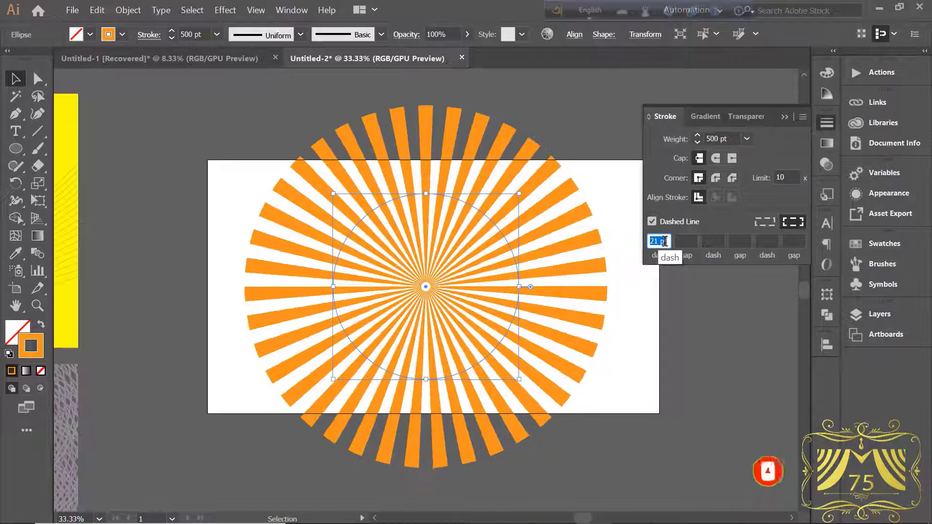
key("Down")
key("Down")
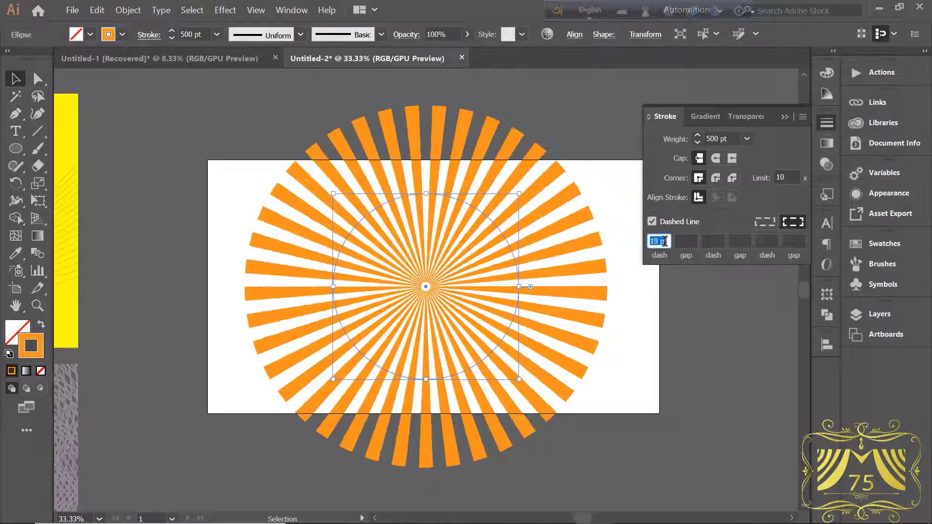
key("Down")
key("Down")
key("Down")
key("Down")
key("Down")
key("Down")
key("Down")
key("Down")
key("Down")
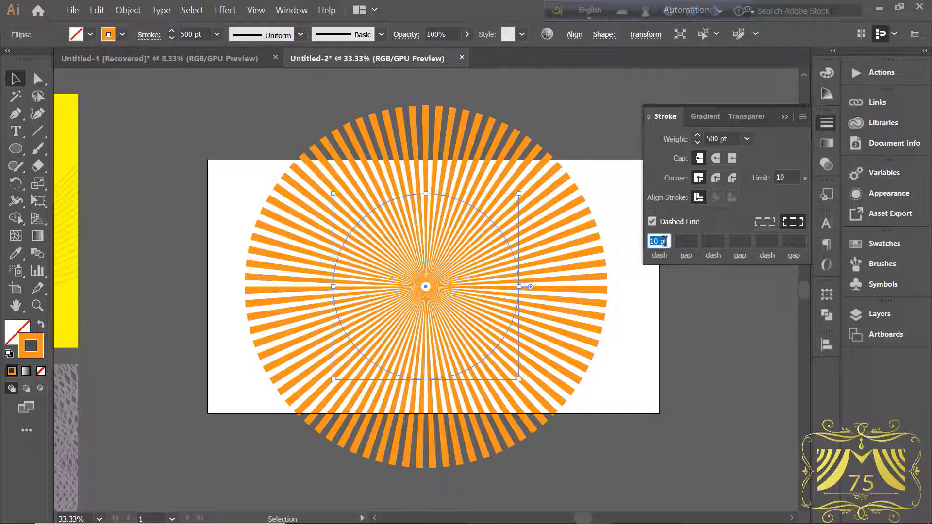
key("Down")
key("Up")
left_click(784, 117)
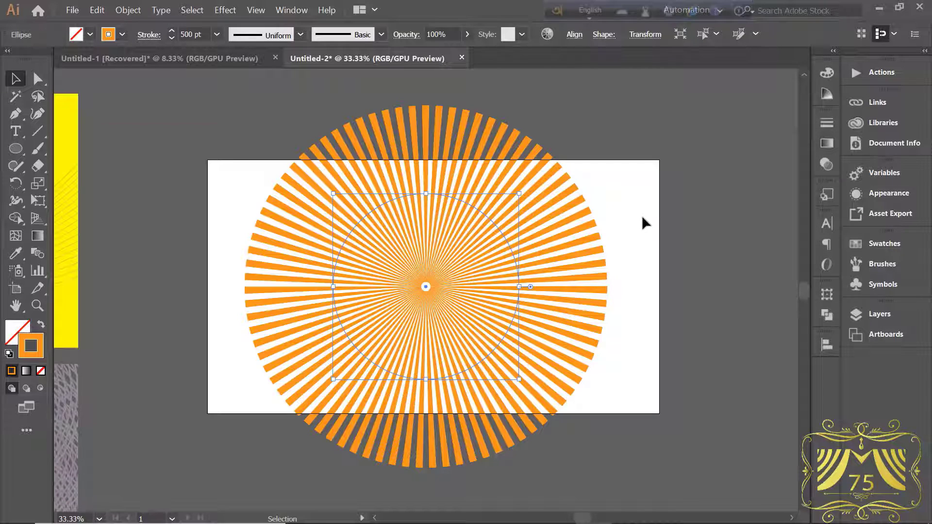
Place a smaller copy of the starburst circle on the empty canvas to the right of the artboard
scroll(642, 217, "down", 1)
left_click_drag(637, 283, 531, 274)
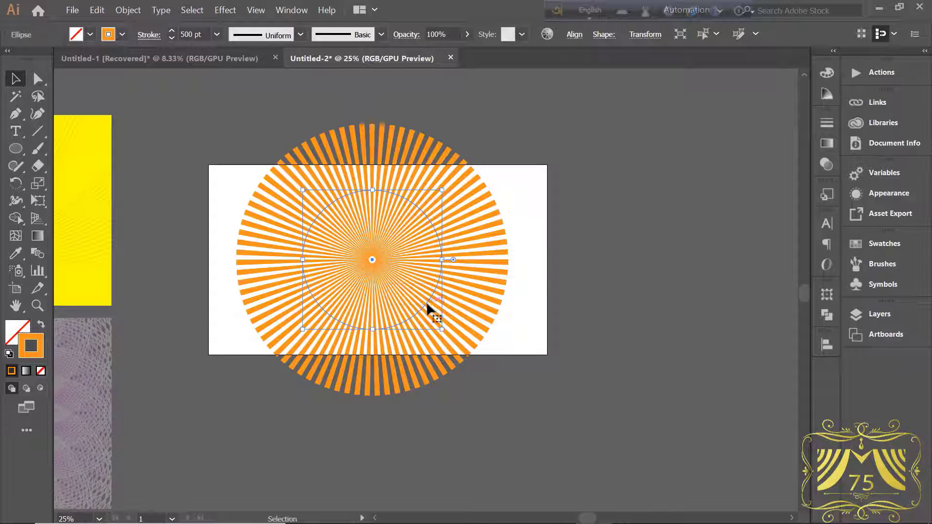
left_click_drag(426, 302, 734, 236)
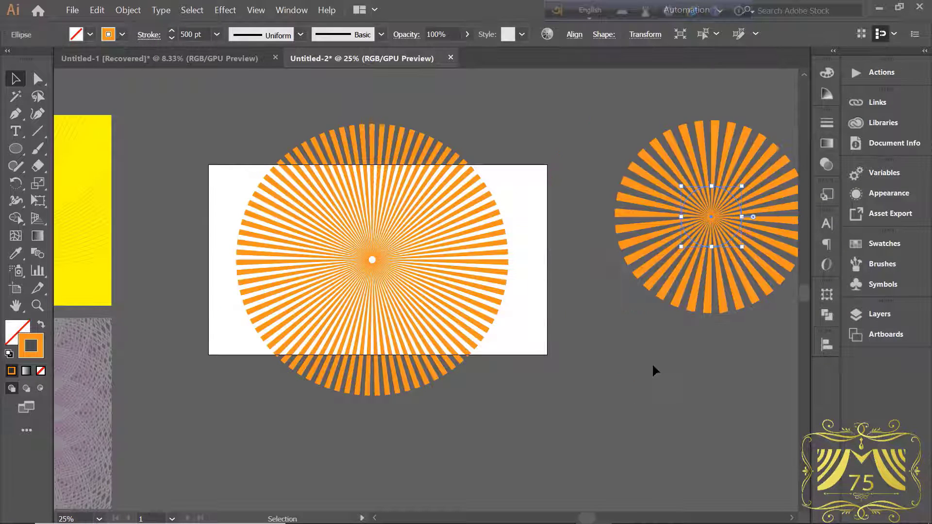
left_click(652, 363)
Expand the appearance of the starburst on the artboard, and expand its fill and stroke into shapes
left_click_drag(500, 349, 214, 134)
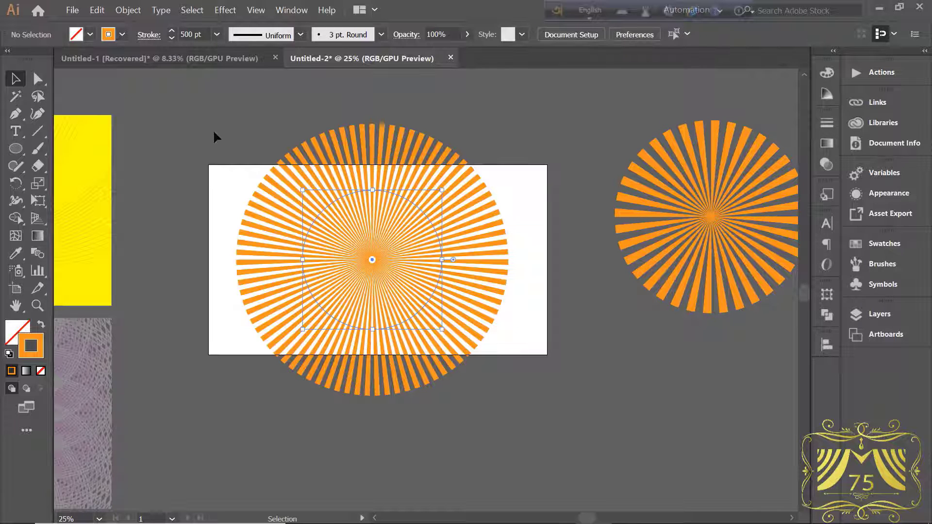
left_click(125, 11)
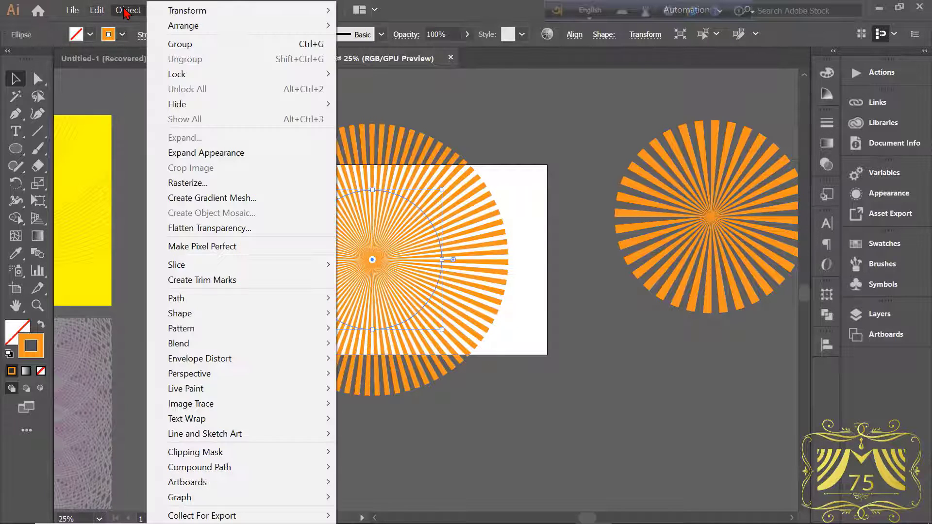
left_click(231, 152)
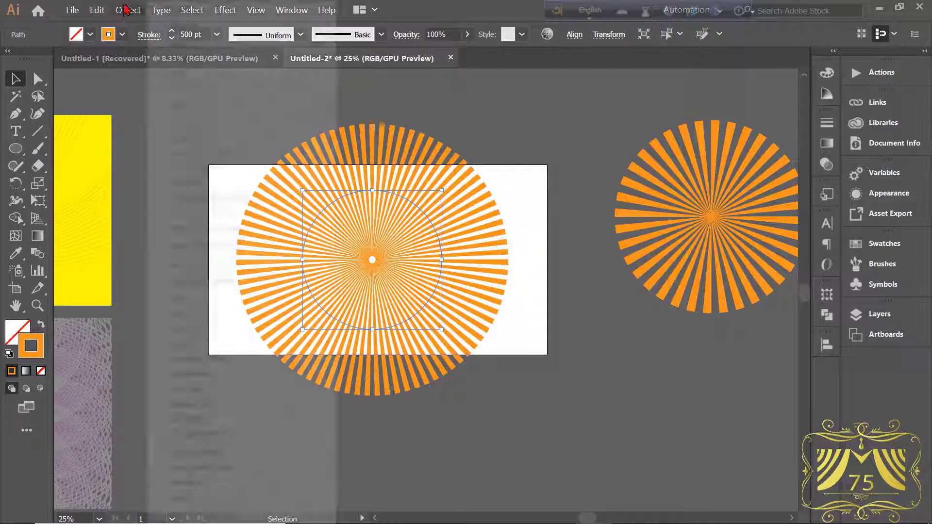
left_click(126, 11)
left_click(193, 140)
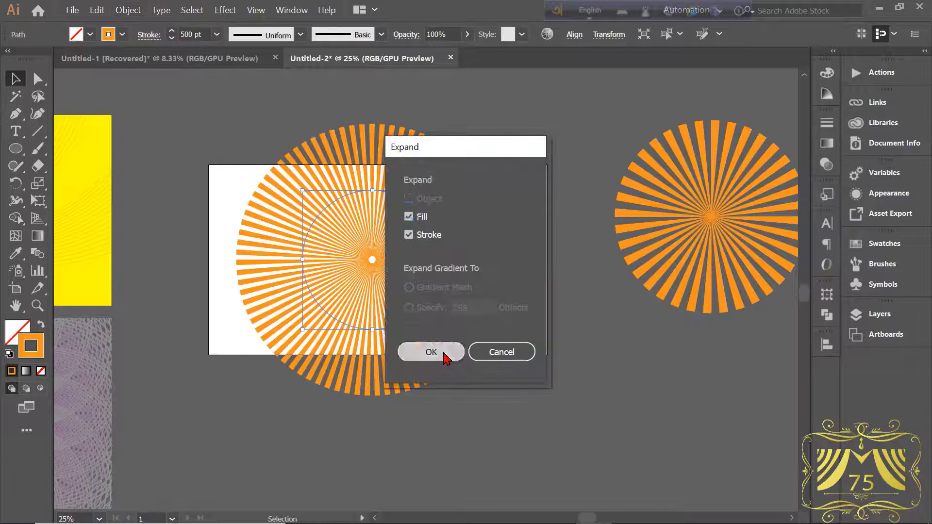
left_click(431, 352)
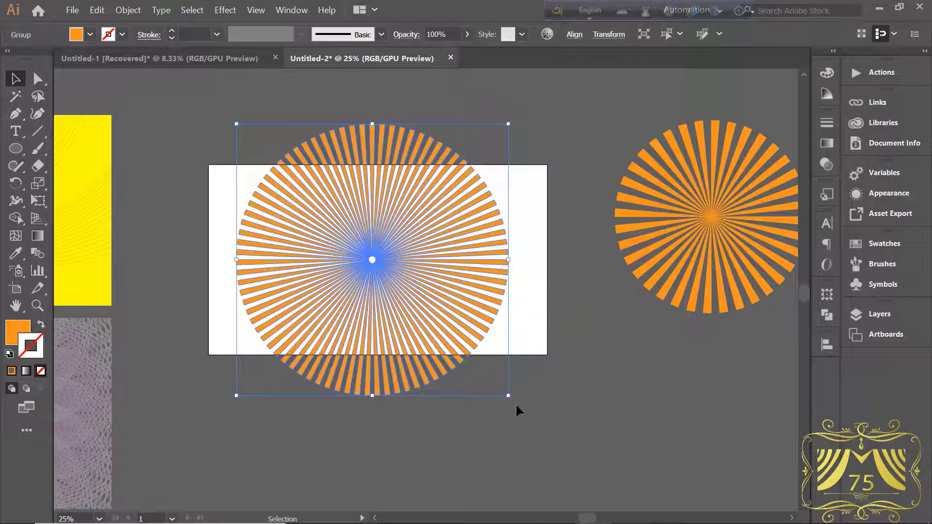
Enlarge the expanded starburst proportionally about its centre until it covers the whole artboard
left_click_drag(508, 395, 560, 438)
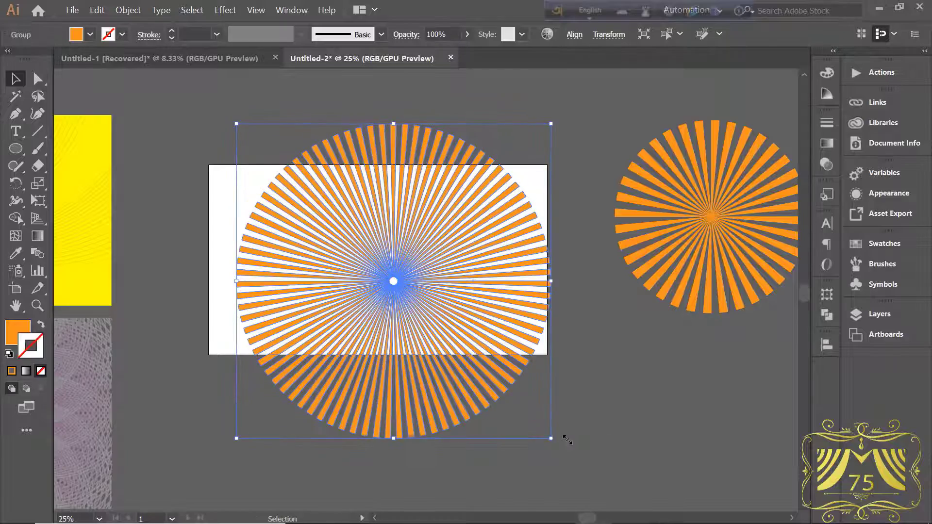
key("ctrl+z")
left_click_drag(509, 396, 632, 469)
left_click(627, 408)
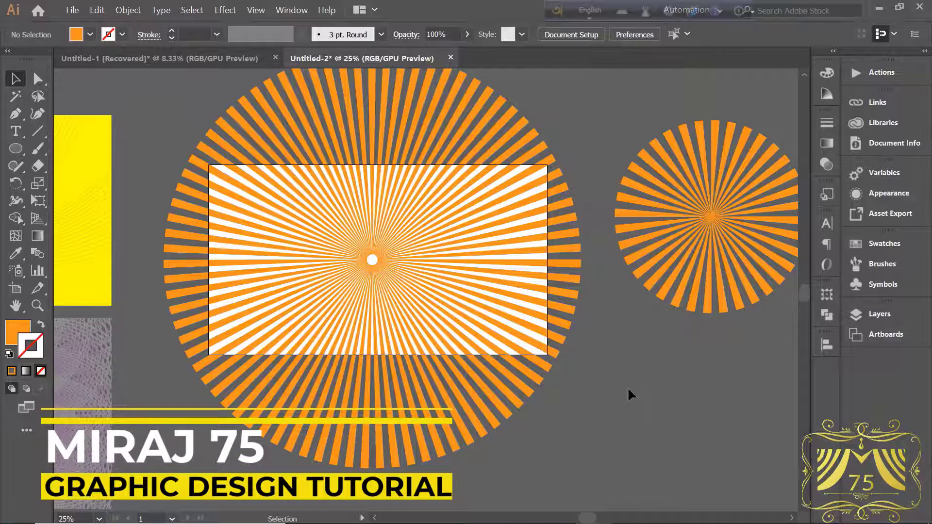
Draw a rectangle with no fill and no stroke over the starburst, matching the artboard's edges
left_click(16, 148)
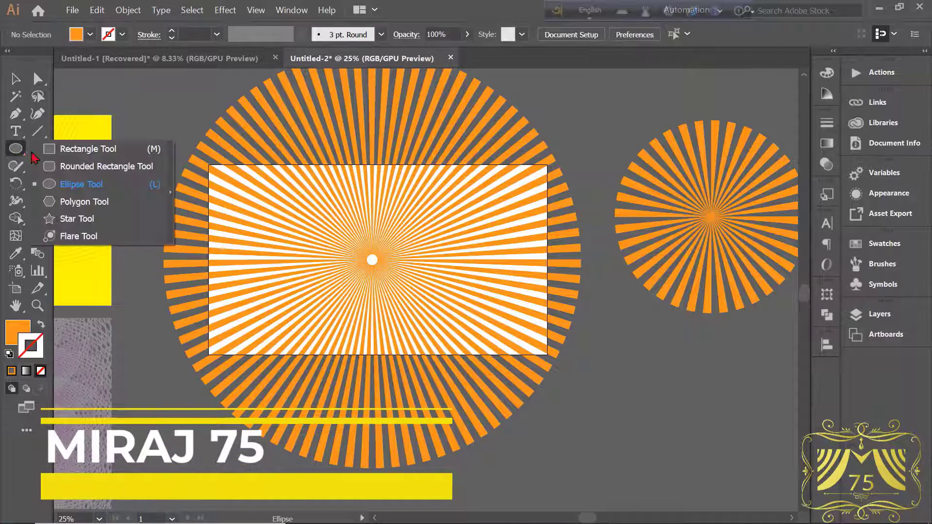
left_click(78, 149)
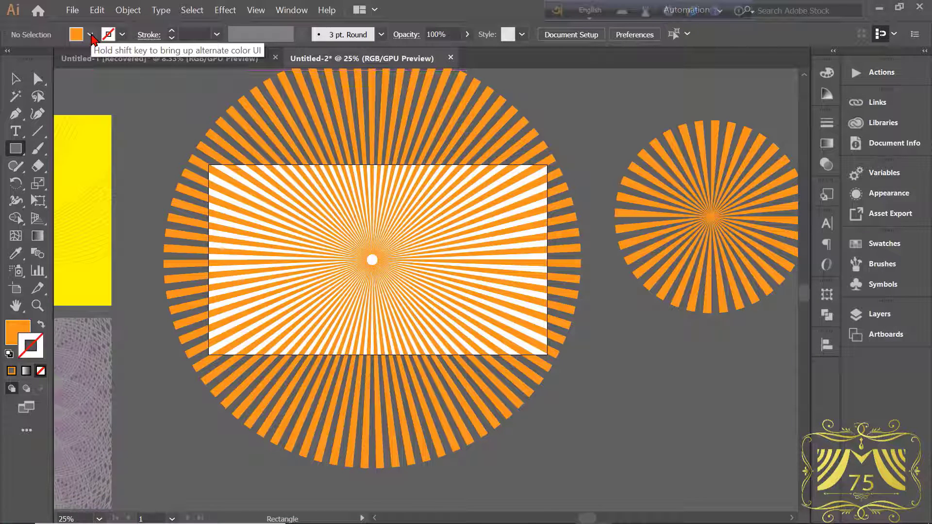
key("shift+x")
key("shift+x")
key("shift+x")
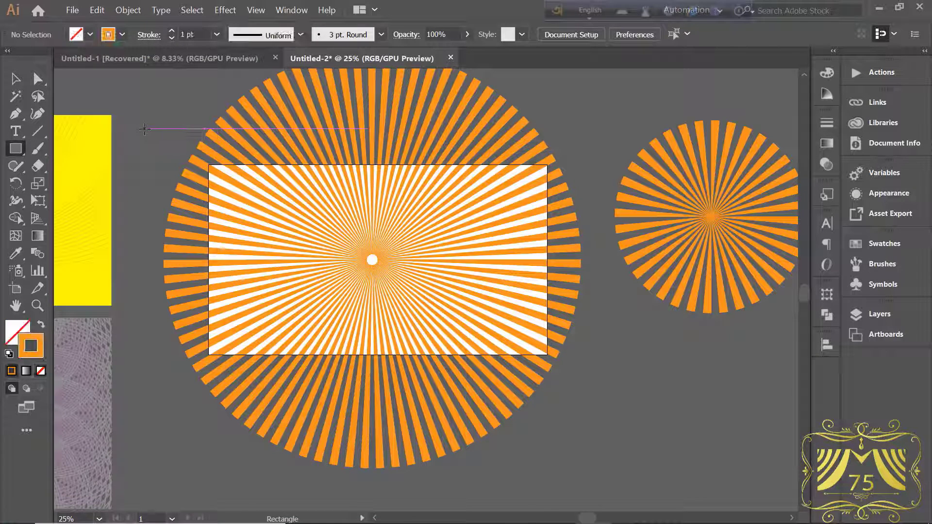
key("shift+x")
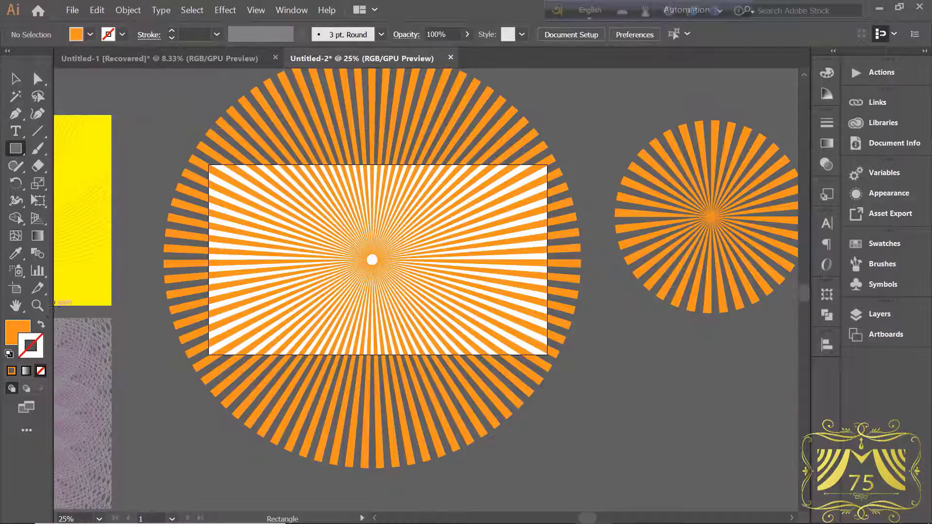
left_click(41, 371)
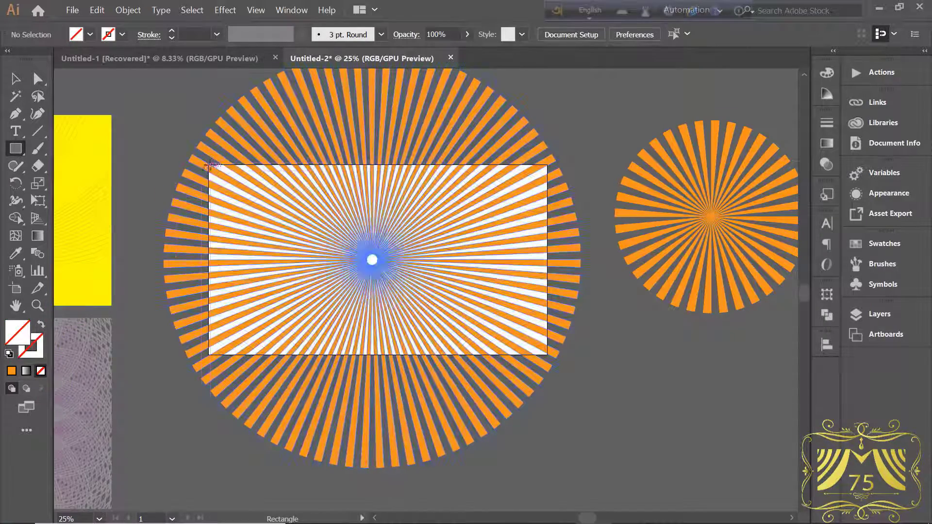
left_click_drag(208, 165, 547, 355)
Clip the starburst to the artboard-sized rectangle with a clipping mask
left_click(17, 78)
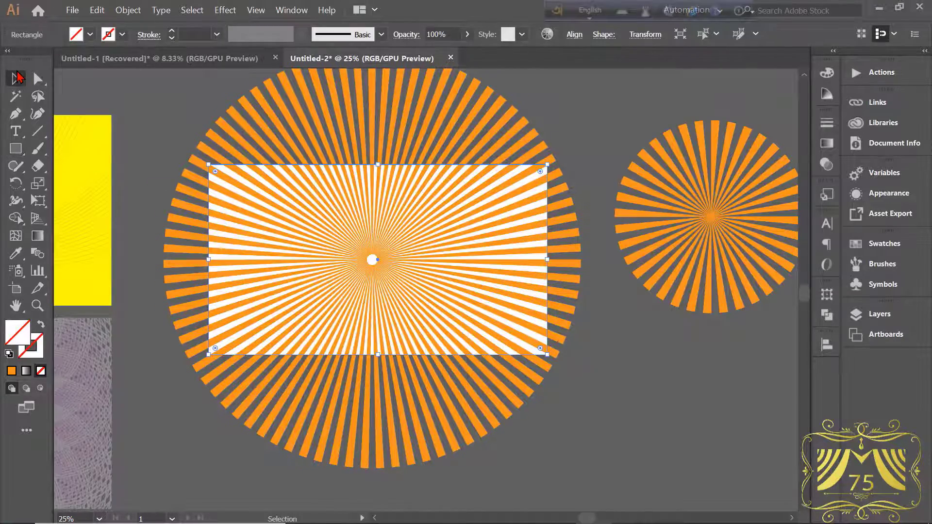
left_click(343, 225, "shift")
right_click(343, 225)
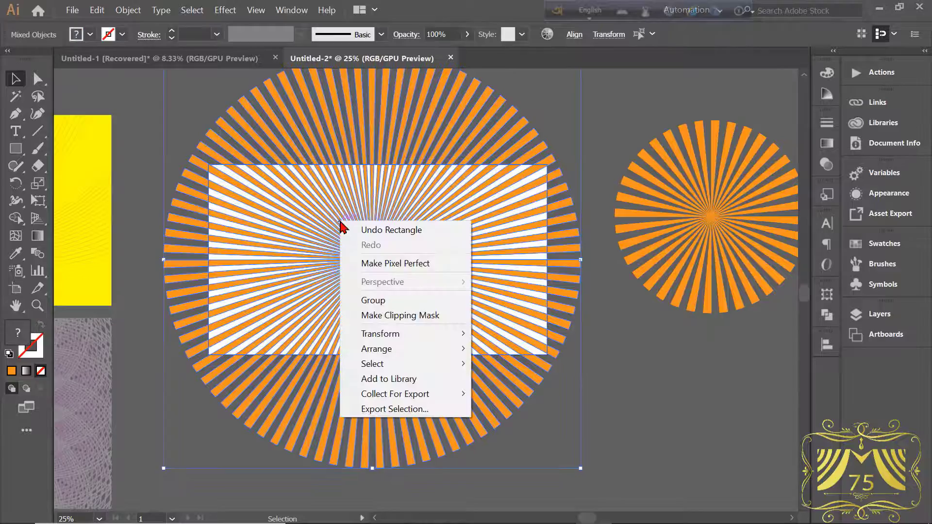
left_click(375, 315)
left_click(264, 135)
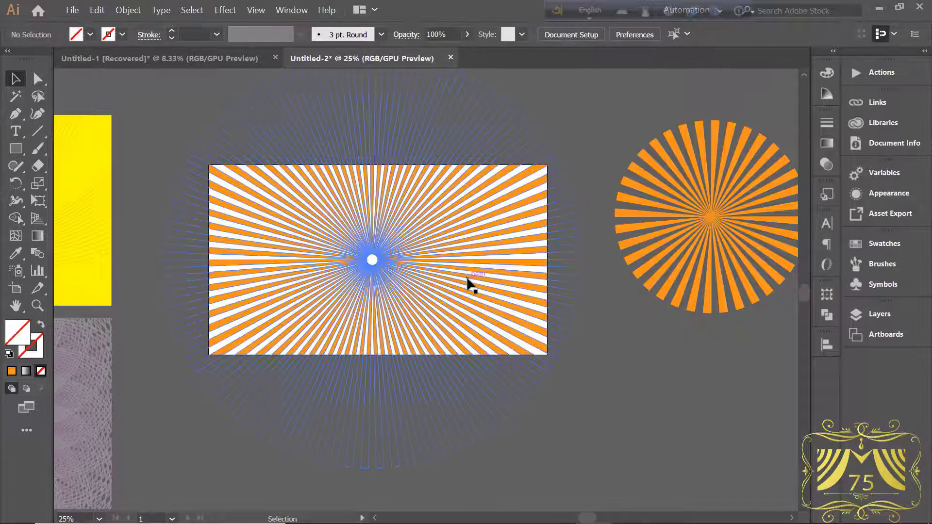
Undo the clipping mask on the starburst and deselect everything
scroll(424, 291, "up", 1)
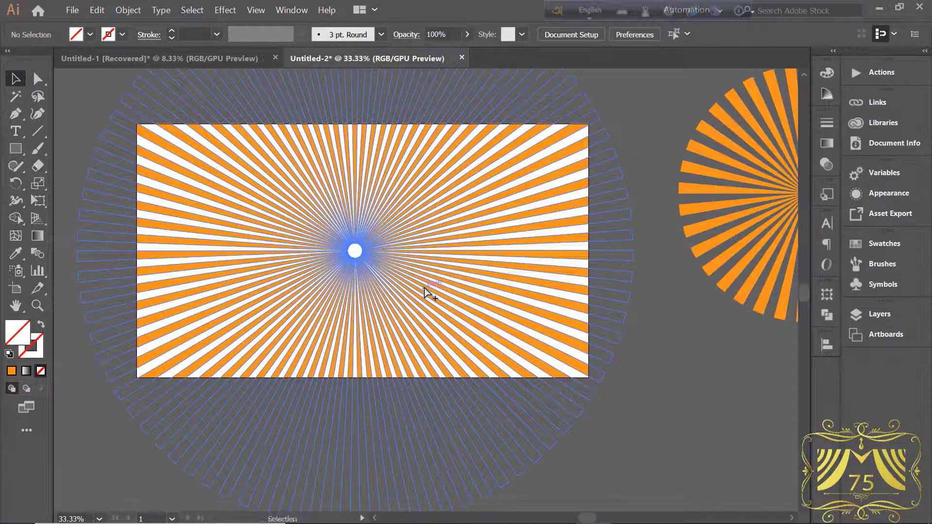
key("ctrl+z")
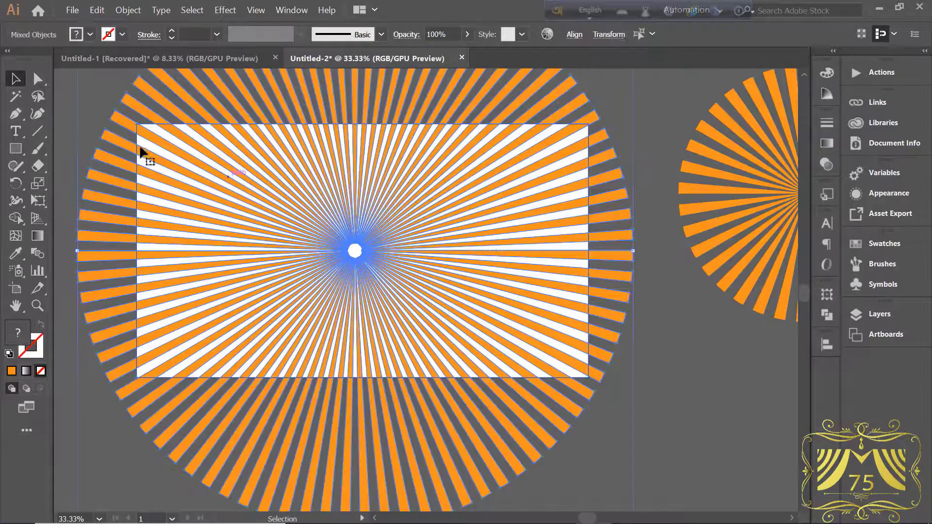
left_click(635, 385)
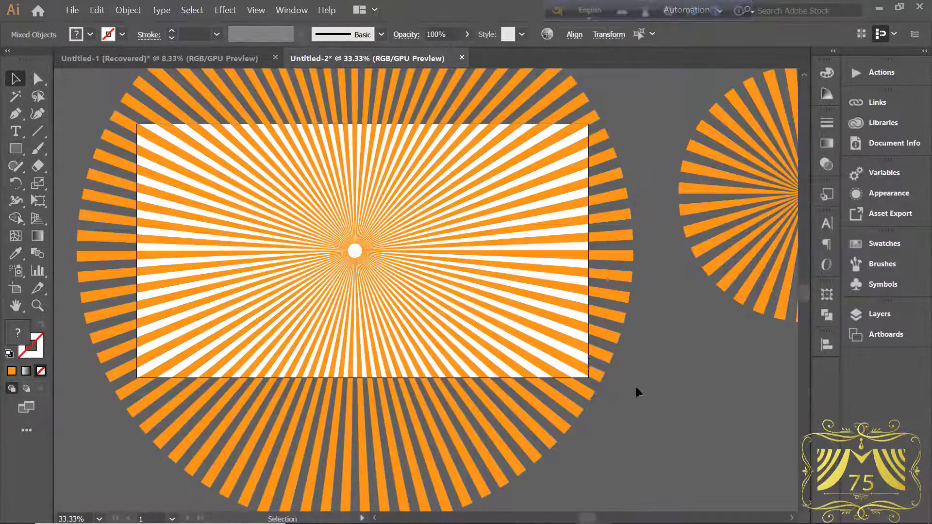
Draw an unfilled, unstroked rectangle over the artboard again and fine-tune its top edge to the artboard's edge
left_click(15, 149)
left_click_drag(136, 123, 588, 376)
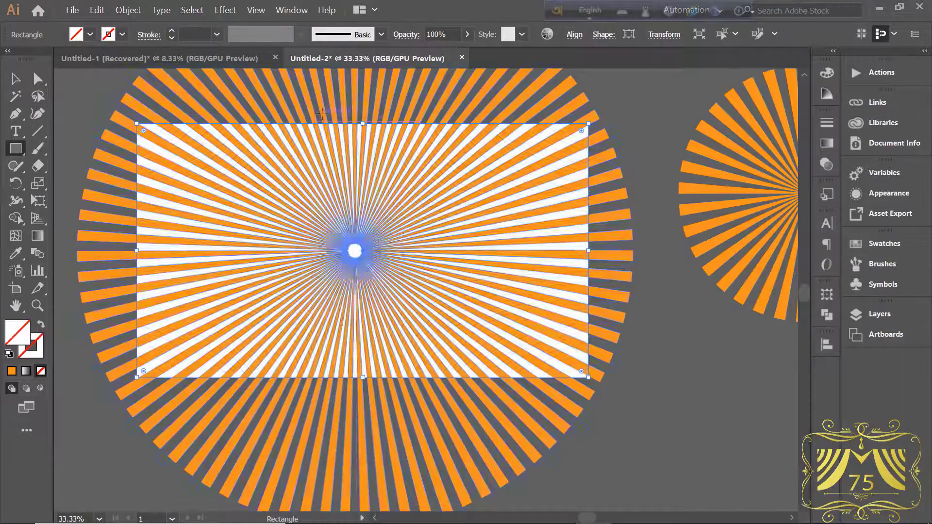
scroll(364, 125, "up", 2)
mouse_move(364, 124)
left_mouse_down()
mouse_move(364, 147)
mouse_move(365, 123)
left_mouse_up()
scroll(367, 148, "down", 2)
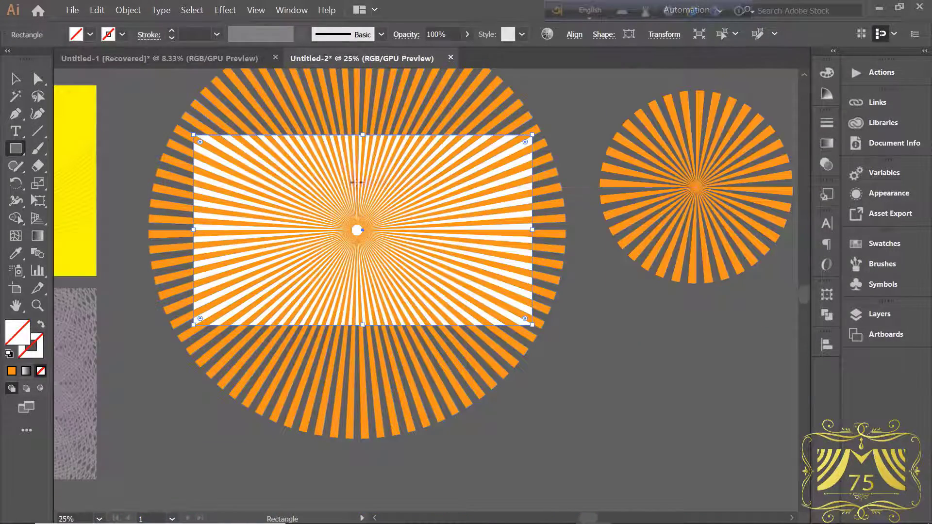
Select the starburst together with the new rectangle, make a clipping mask from them, and deselect the result
left_click(15, 79)
left_click_drag(162, 92, 275, 165)
right_click(274, 165)
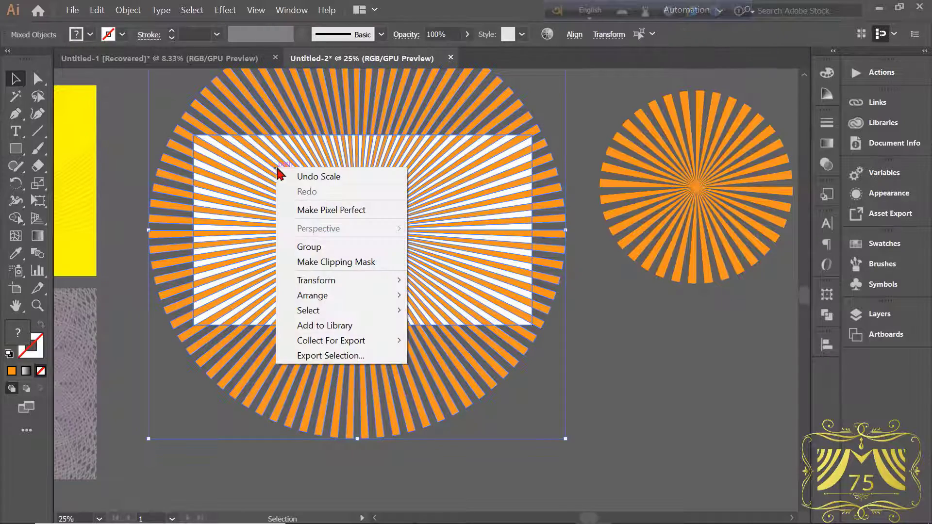
left_click(326, 263)
left_click(413, 358)
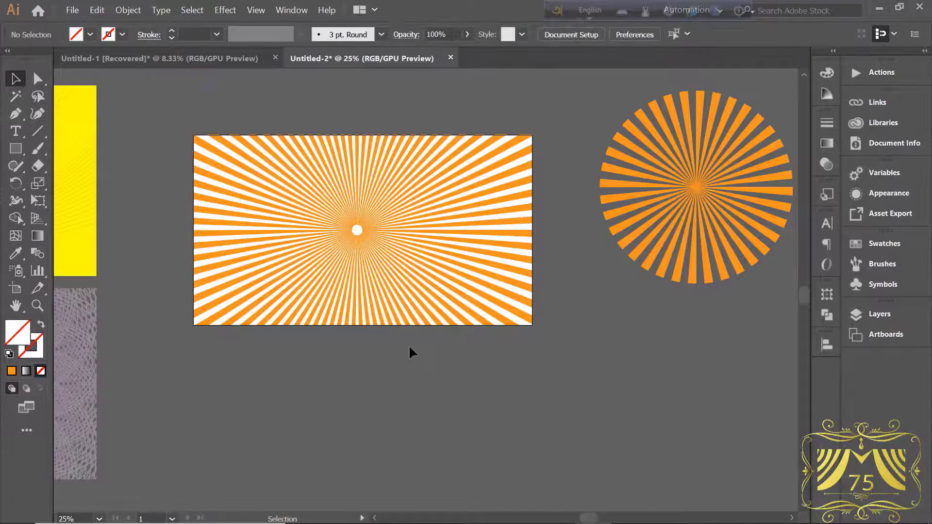
Reduce the clipped sunburst's opacity to 24% and deselect it
left_click(421, 266)
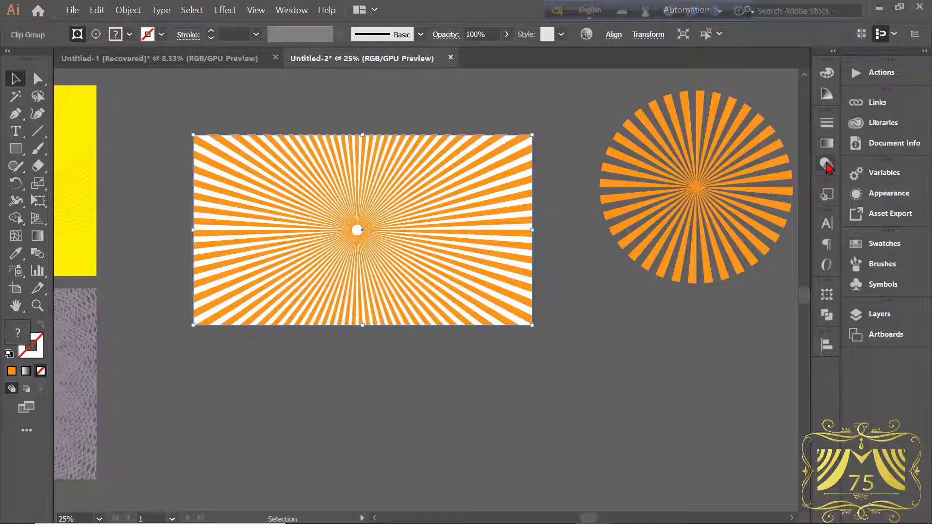
left_click(826, 164)
left_click(790, 139)
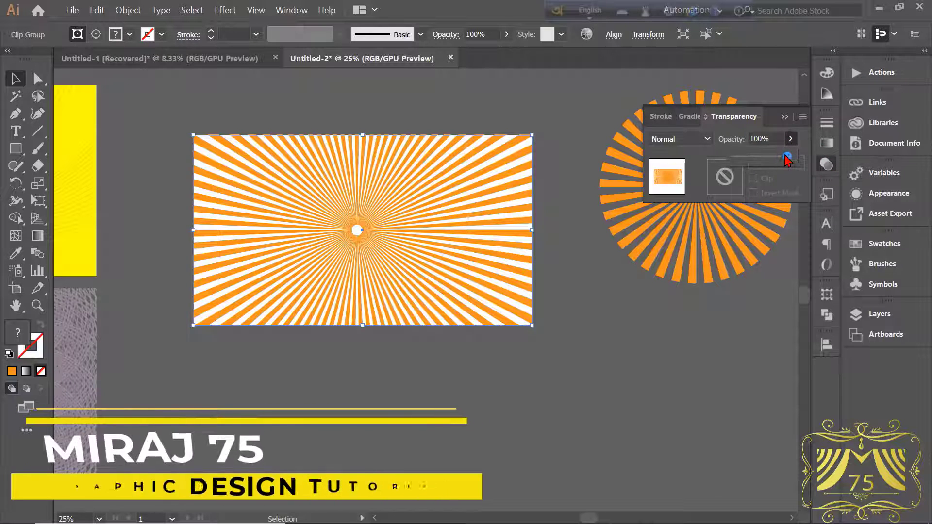
left_click_drag(787, 157, 752, 157)
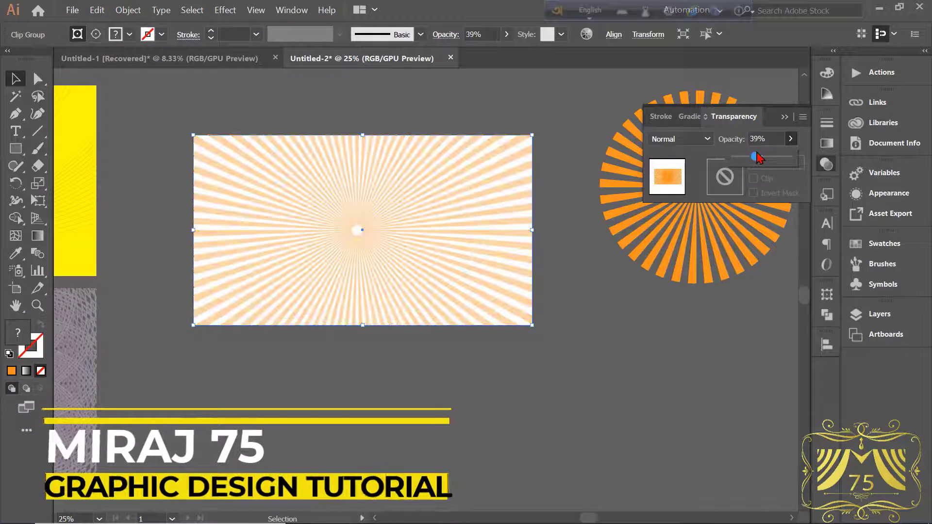
left_click(790, 138)
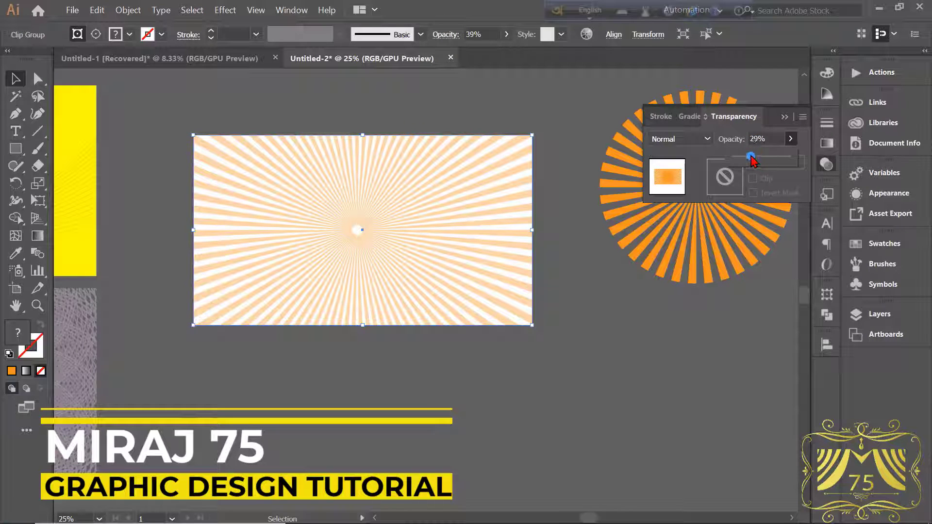
left_click_drag(752, 160, 751, 159)
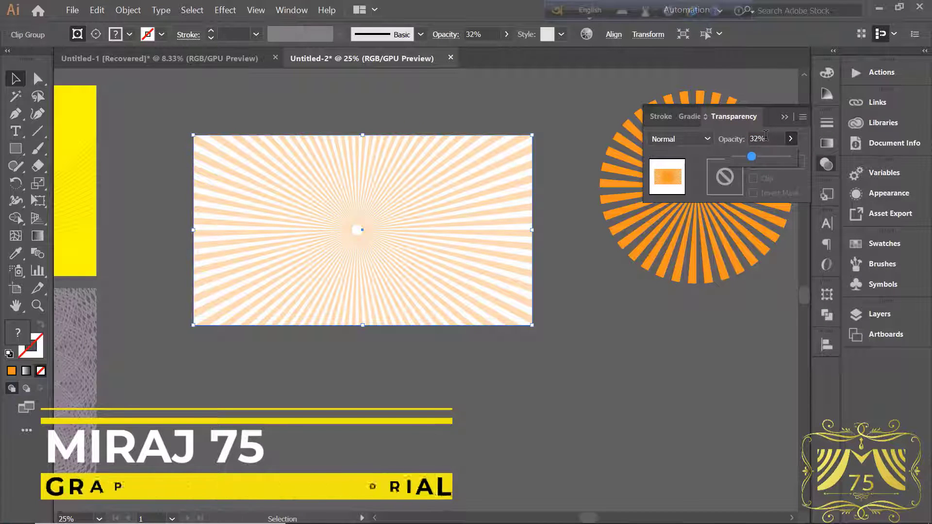
scroll(768, 140, "down", 5)
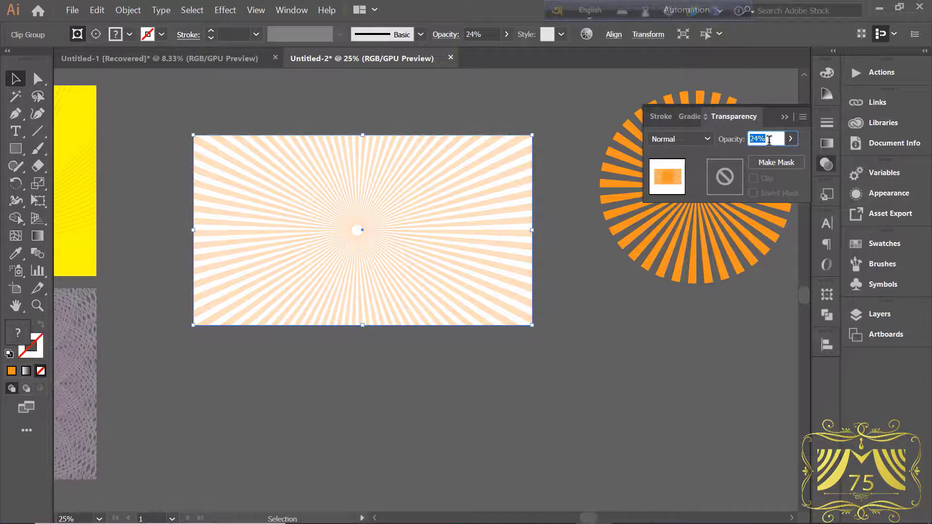
left_click(785, 118)
left_click(629, 292)
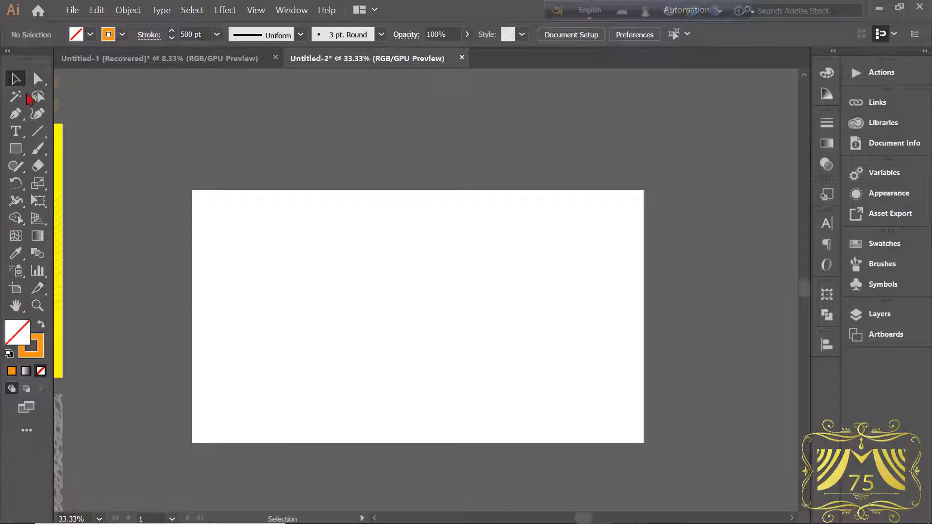
Draw a rectangle with a red fill and no stroke covering the whole empty artboard
left_click(15, 148)
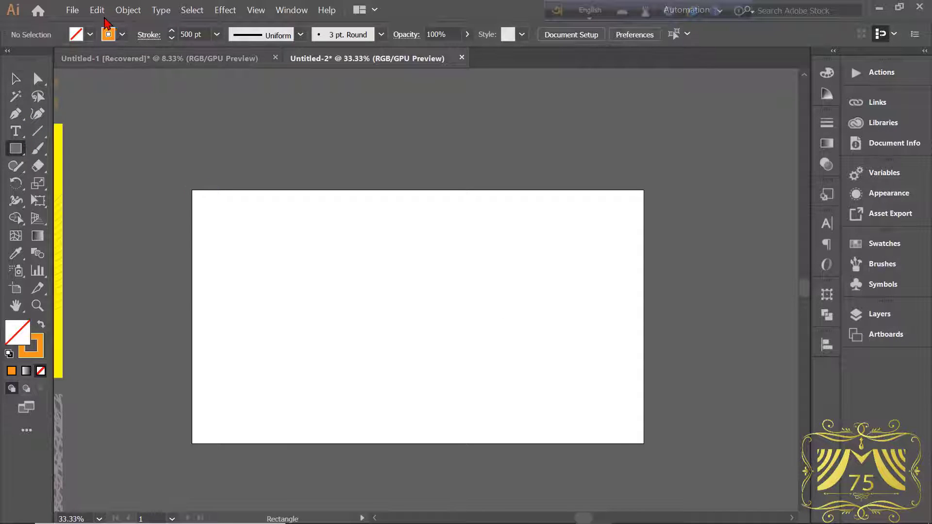
left_click(107, 34)
left_click(9, 58)
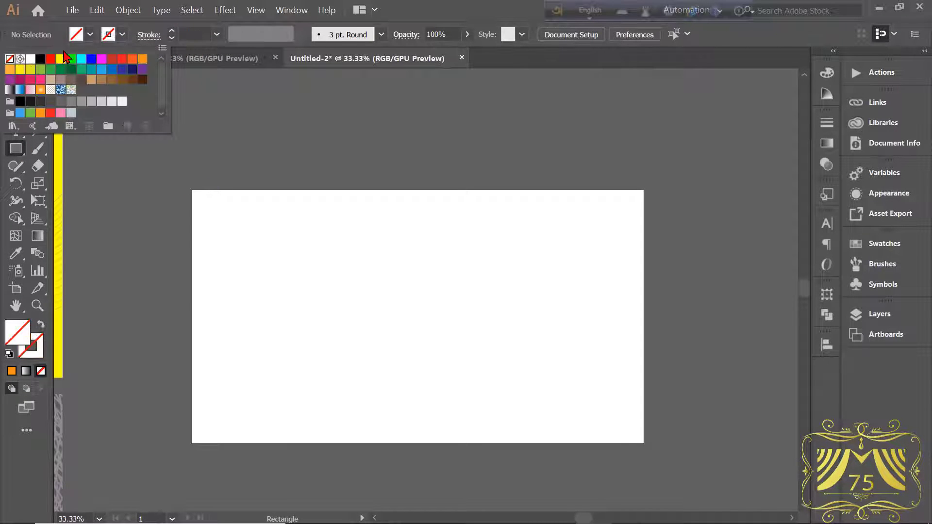
left_click(89, 36)
left_click(89, 34)
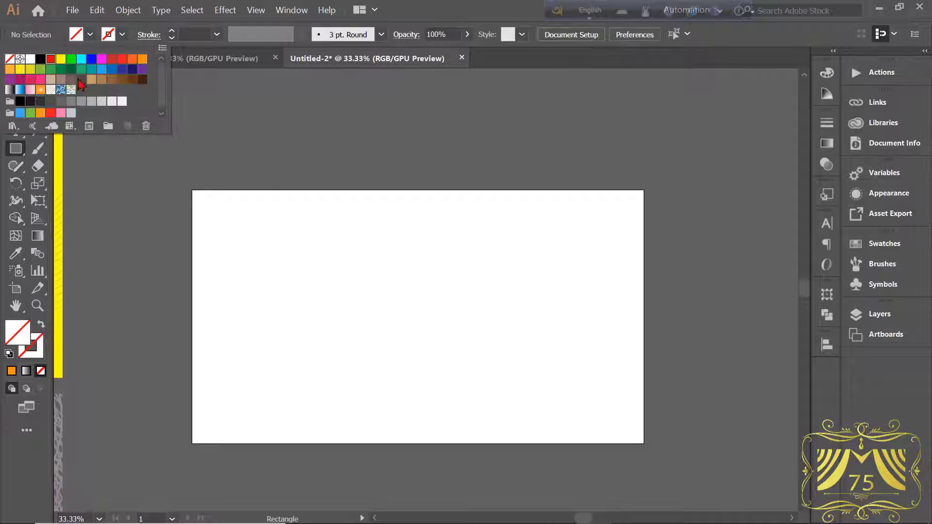
left_click(51, 60)
left_click_drag(190, 191, 643, 443)
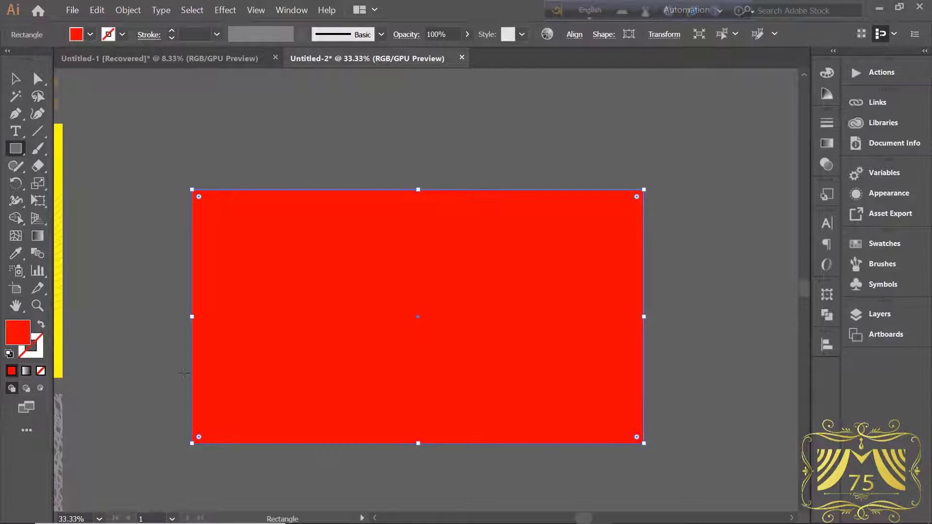
Start a Scribble effect on the red rectangle with the path overlap set to 100 px outside
left_click(15, 81)
left_click(227, 10)
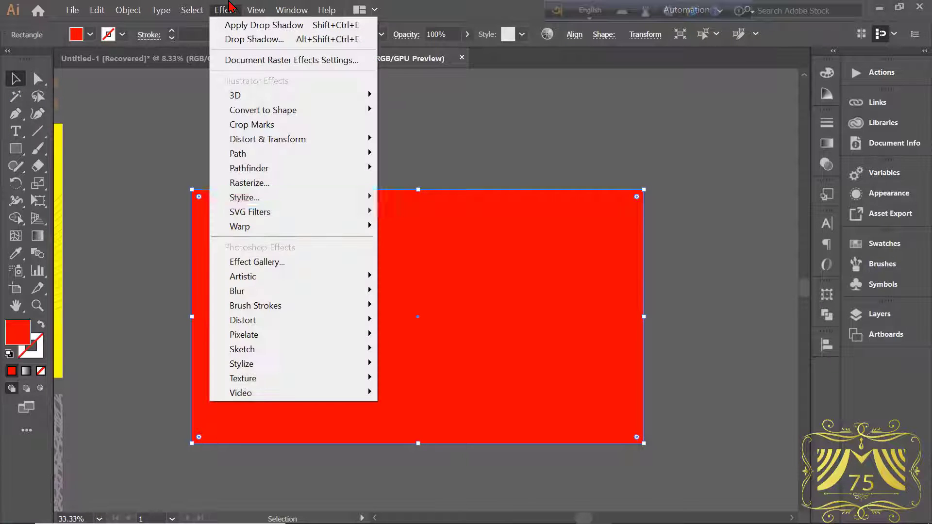
mouse_move(374, 198)
left_click(407, 275)
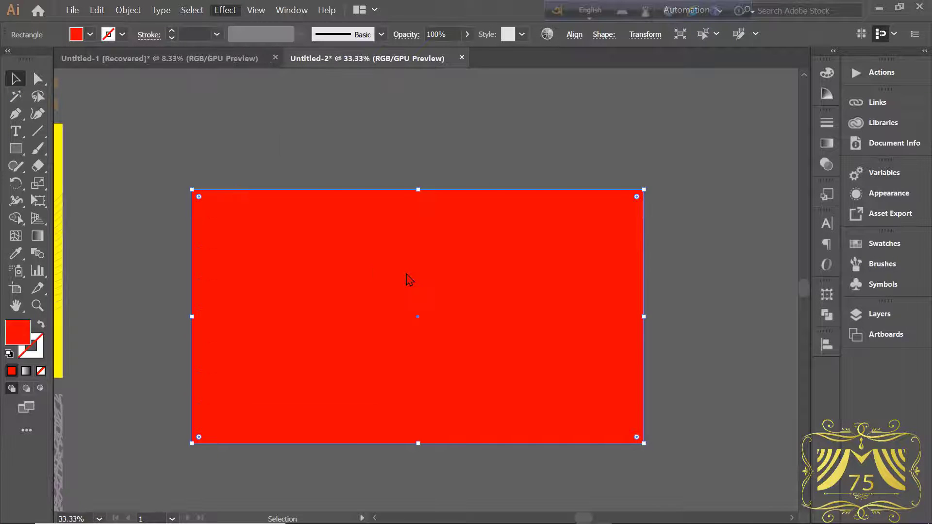
left_click_drag(800, 120, 841, 120)
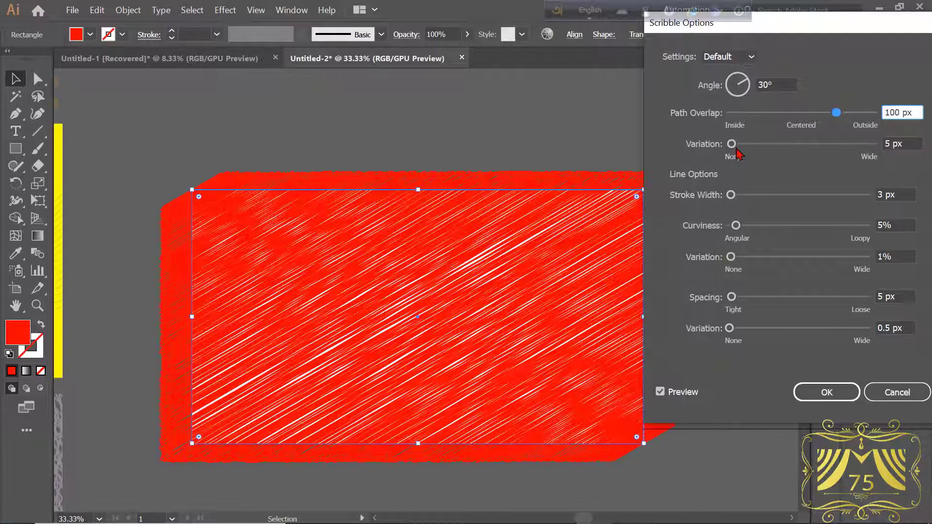
Set the scribble's path overlap variation to 240.38 px and both curviness and its variation to 0%, apply the effect and deselect
left_click_drag(731, 143, 805, 152)
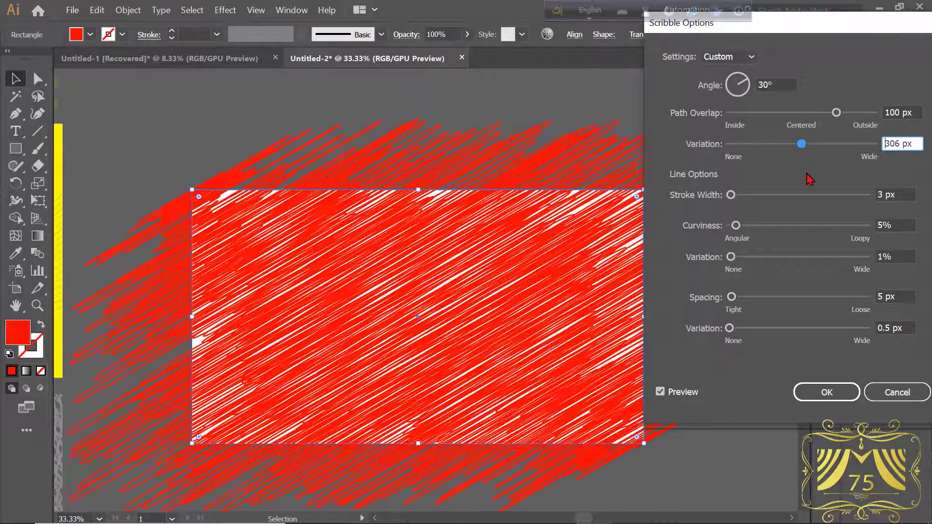
mouse_move(737, 227)
left_mouse_down()
mouse_move(710, 230)
mouse_move(699, 257)
left_mouse_up()
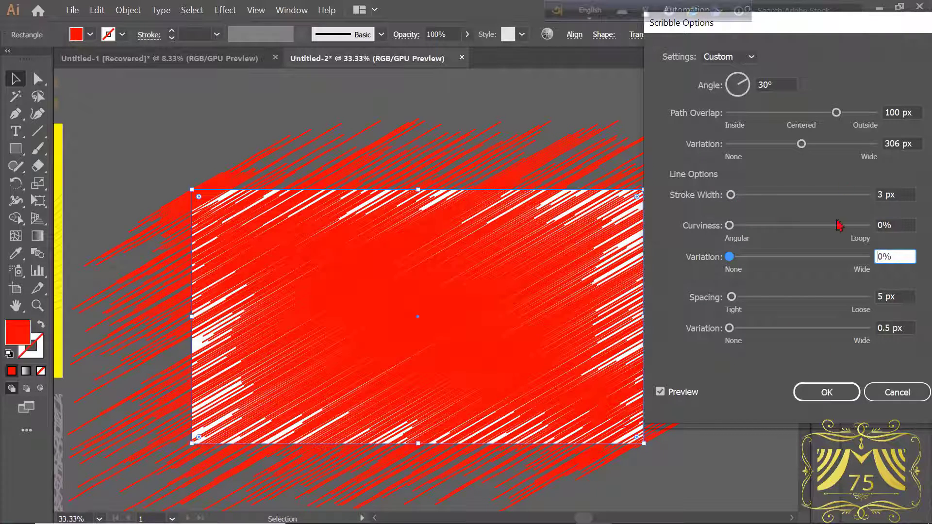
left_click_drag(802, 144, 794, 144)
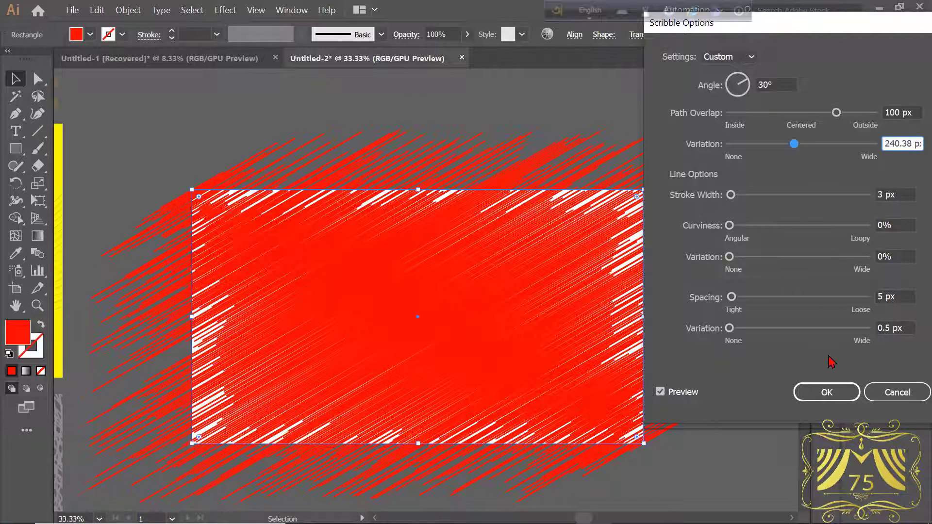
left_click(826, 392)
left_click(171, 104)
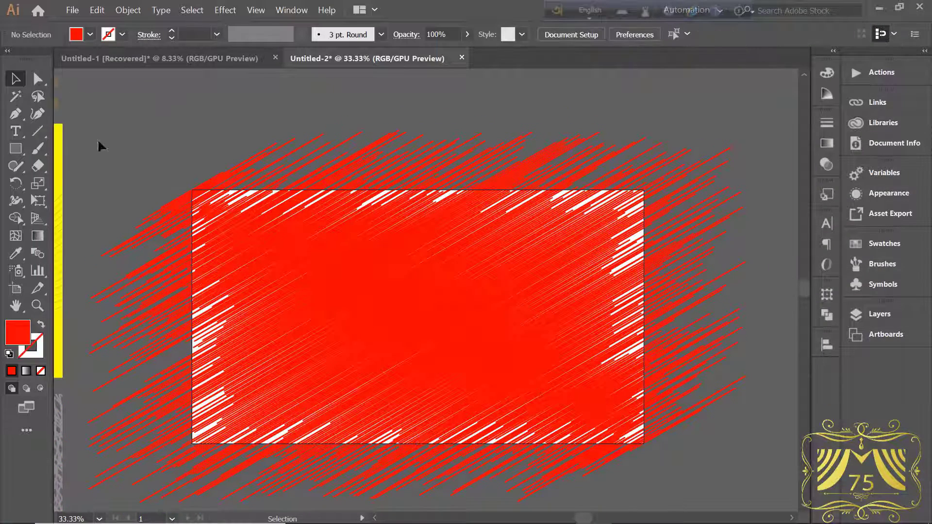
Draw a rectangle with no fill and no stroke over the scribbled artwork, matching the artboard's edges
key("m")
left_click(91, 35)
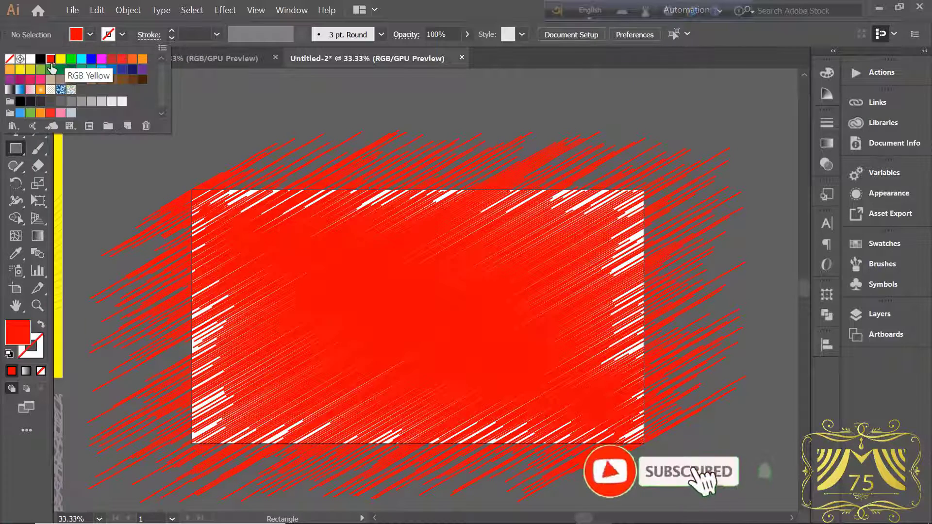
left_click(10, 59)
left_click(193, 191)
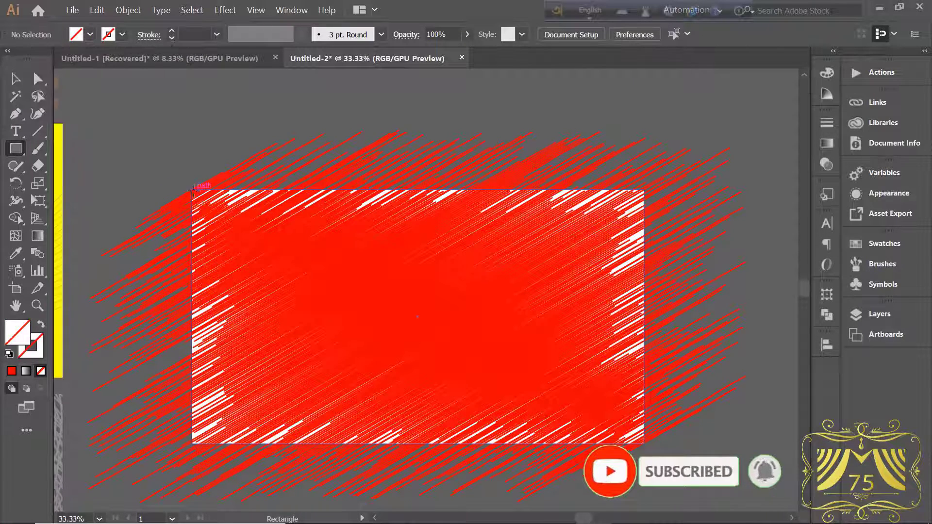
left_click_drag(194, 191, 643, 443)
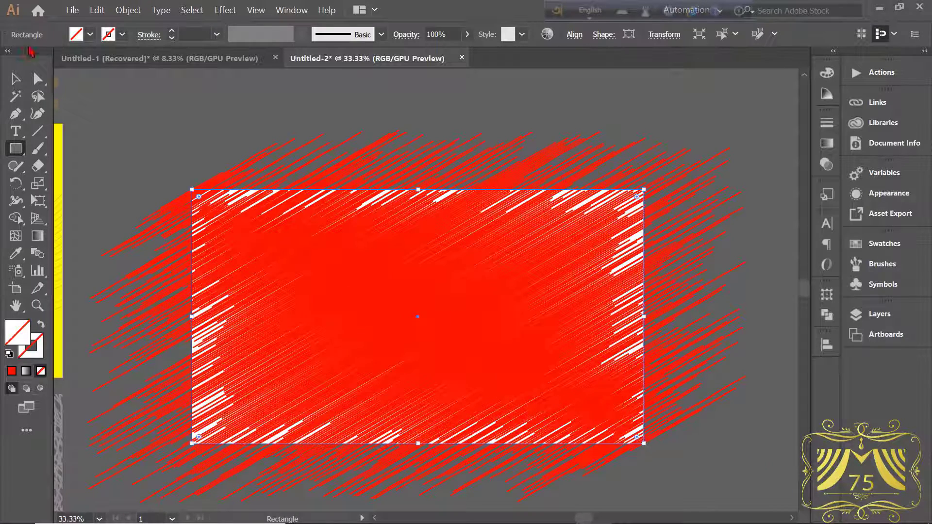
Select the scribbled rectangle together with the unfilled one and make a clipping mask from them
left_click(16, 79)
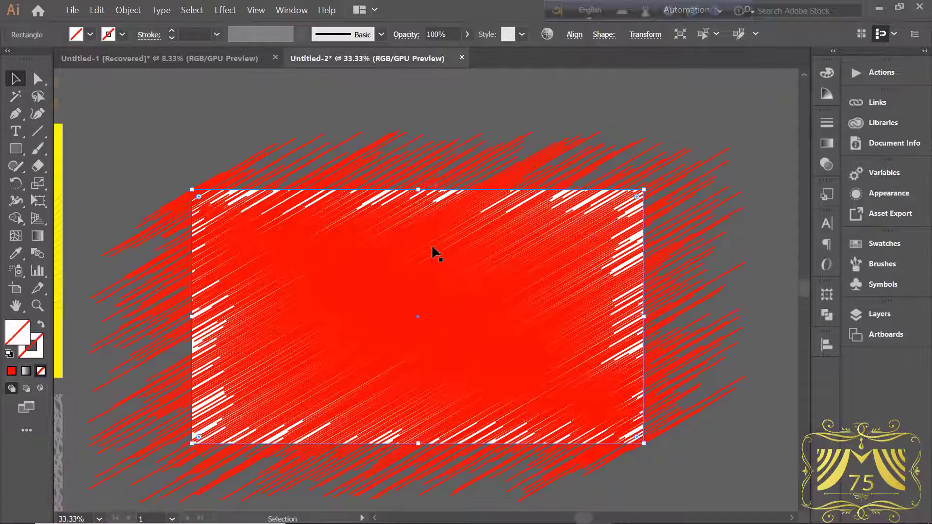
scroll(434, 247, "up", 1)
scroll(437, 250, "down", 1)
left_click_drag(454, 283, 464, 277)
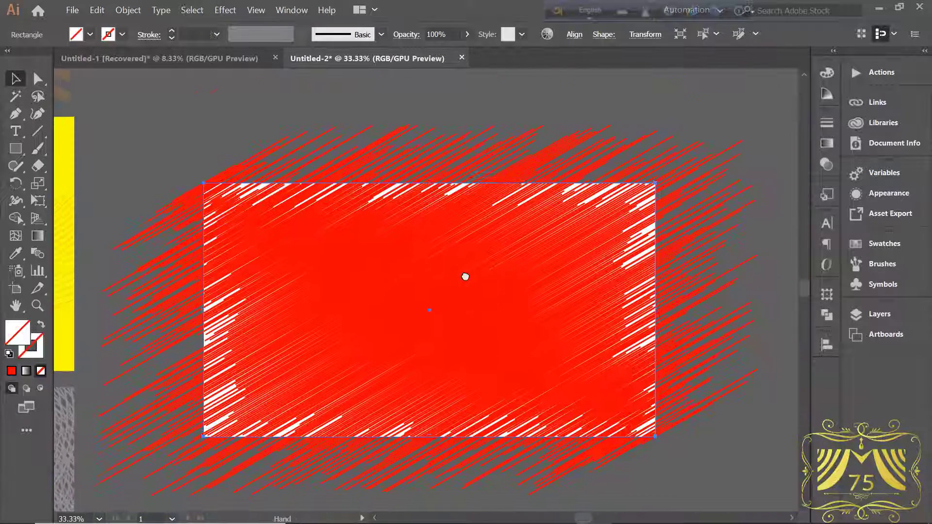
left_click(432, 324, "shift")
right_click(439, 272)
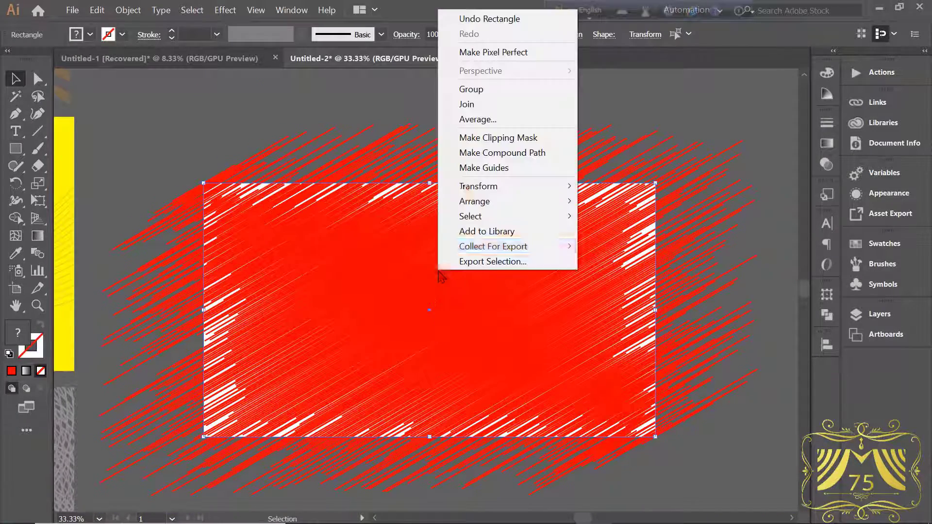
left_click(505, 138)
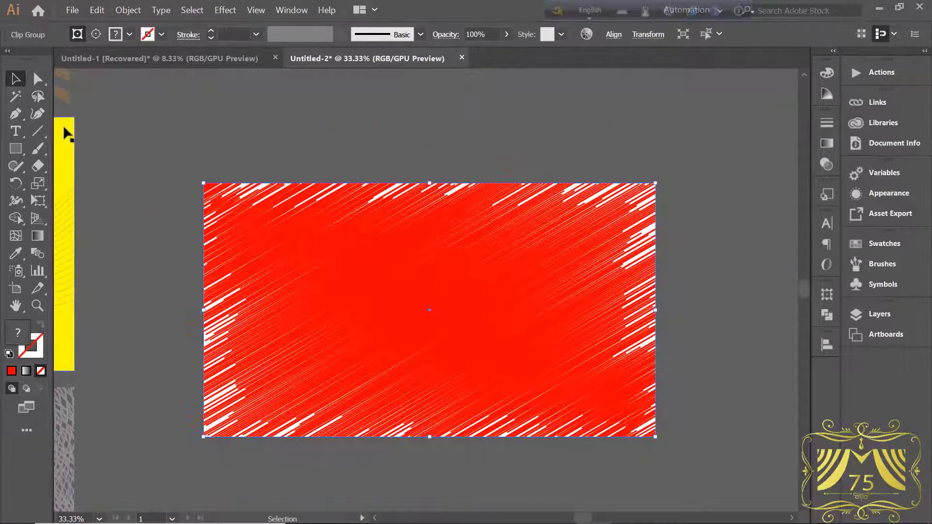